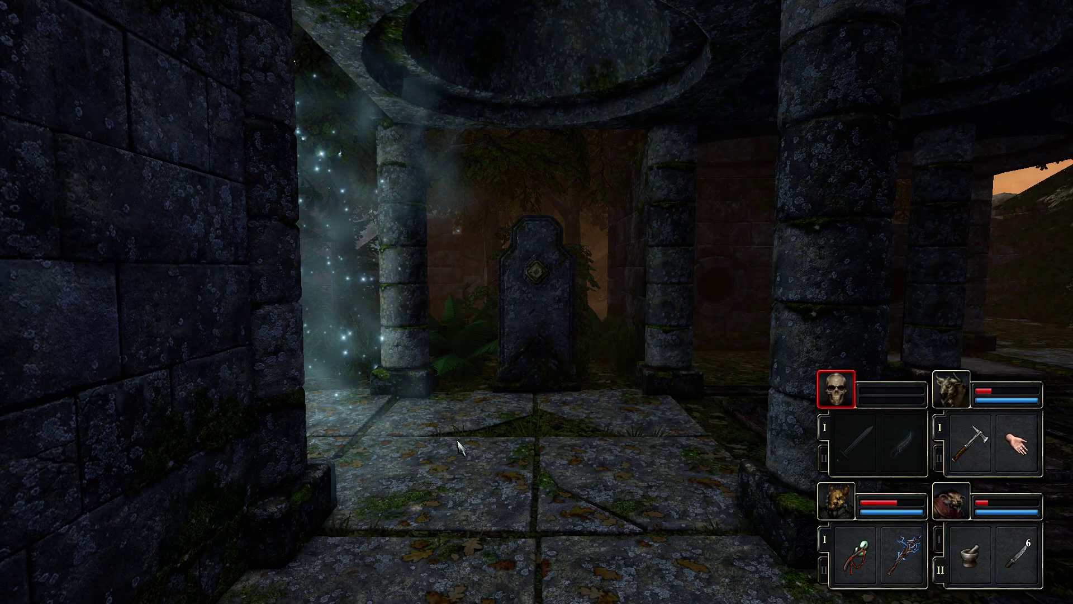
- Walk the party around the stone monument and into the pillared hall
key("w")
key("q")
key("w")
key("q")
key("e")
key("w")
key("w")
key("q")
key("q")
key("w")
key("w")
key("e")
key("w")
key("w")
- Head outdoors past the stone block and mossy rock to the alcove between round pillars
key("q")
key("q")
key("w")
key("w")
key("q")
key("w")
key("w")
key("q")
key("e")
key("w")
key("q")
key("w")
key("w")
key("w")
key("w")
key("w")
- Pass through the teleporter corridor and advance along the dark stone corridor
key("e")
key("w")
key("e")
key("e")
key("w")
key("e")
key("w")
key("e")
key("e")
key("w")
key("w")
key("e")
key("w")
key("e")
key("w")
key("w")
key("q")
key("e")
key("w")
key("w")
key("w")
key("w")
key("q")
key("e")
key("q")
key("e")
- View the Lizardman Rogue's and Minotaur Barbarian's inventories, then switch the Rogue to potion hand set II
left_click(843, 399)
left_click(952, 391)
left_click(858, 389)
left_click(826, 458)
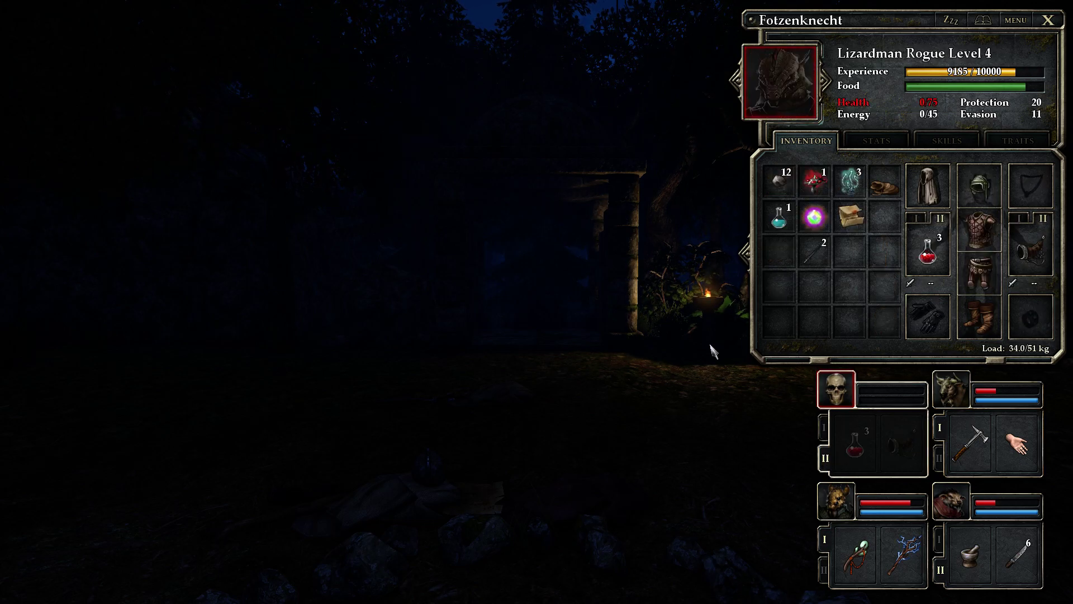